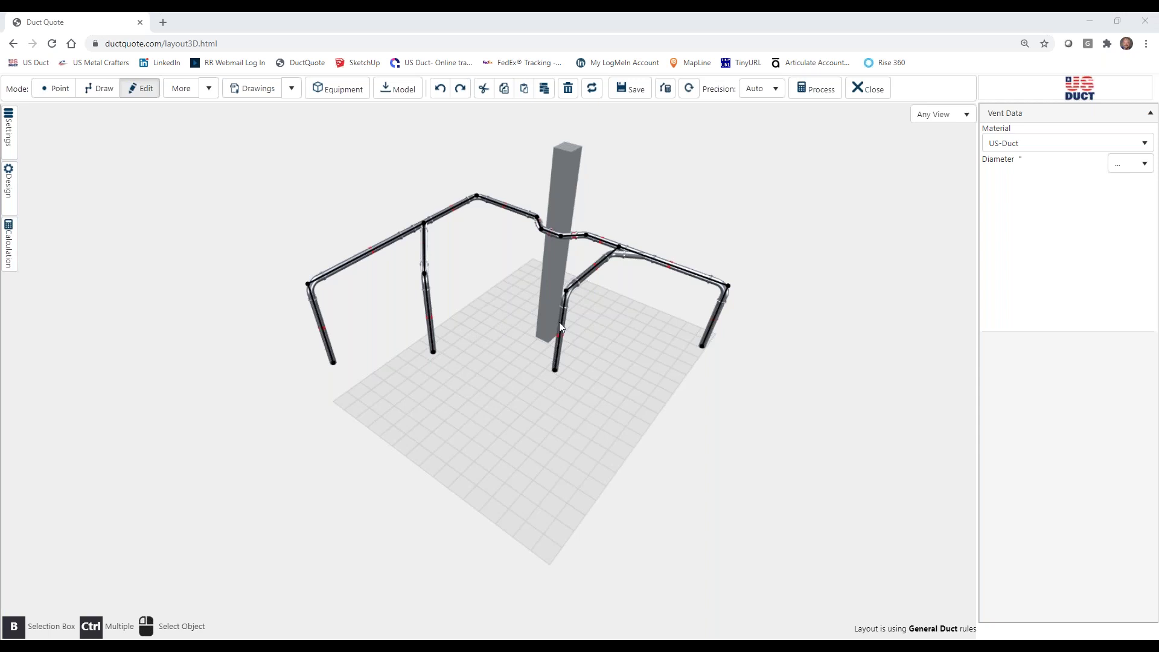
# - Set the vent diameter to 4 and display the calculation parameters (target velocity 4500 FPM)
pyautogui.click(1131, 169)
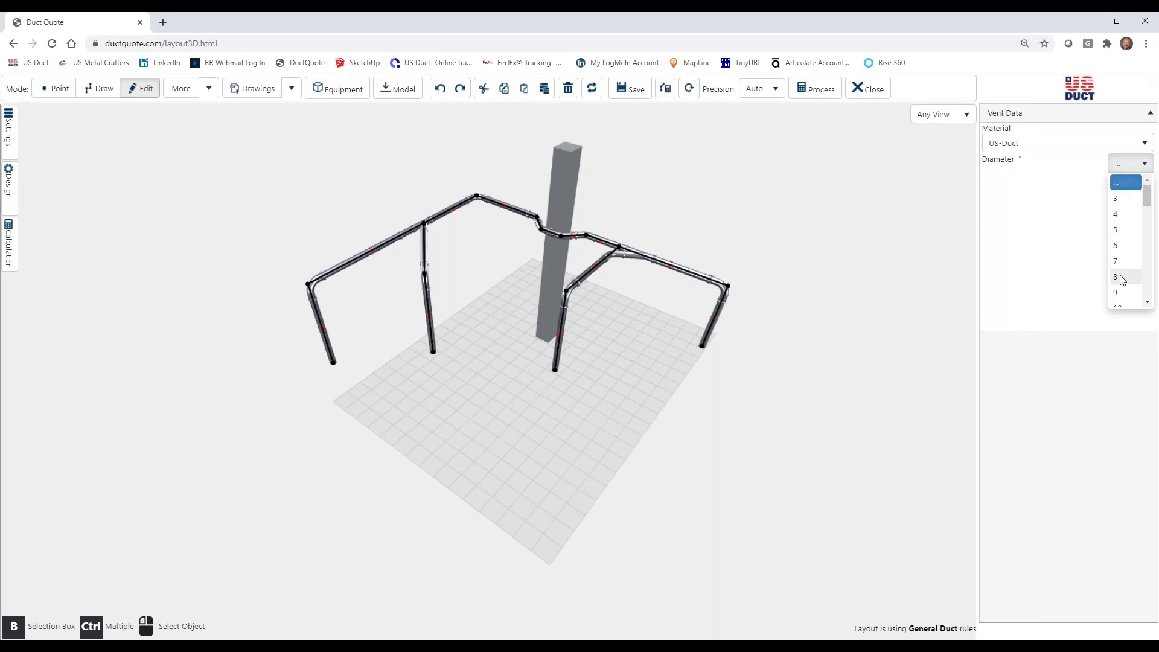
pyautogui.click(1124, 215)
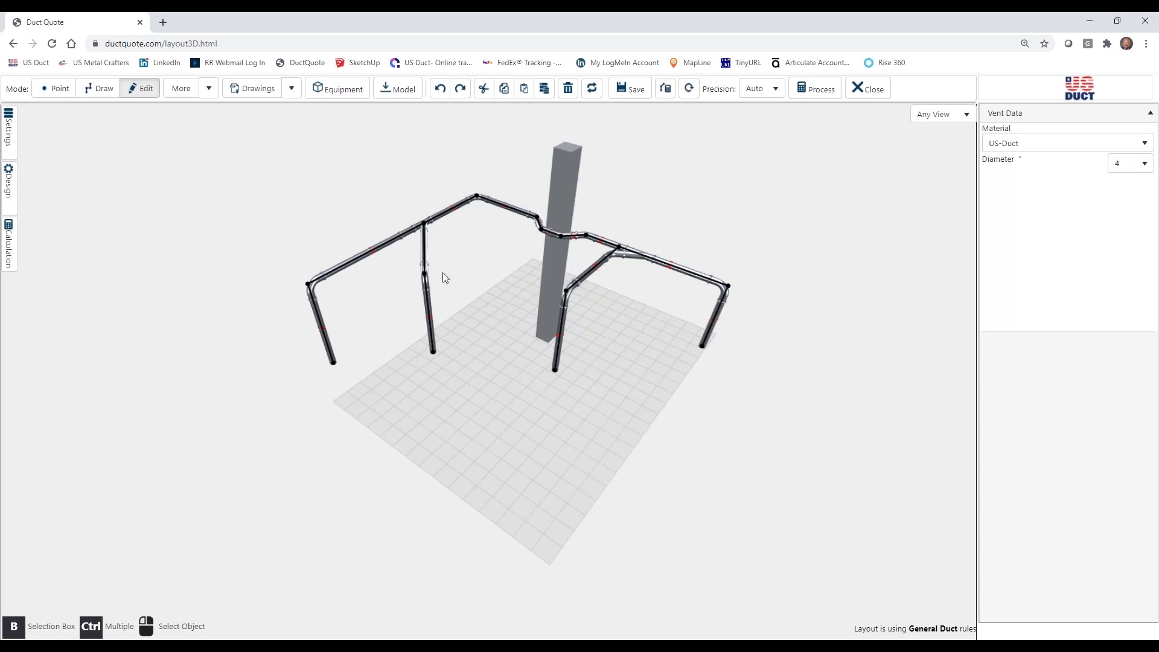
pyautogui.click(7, 253)
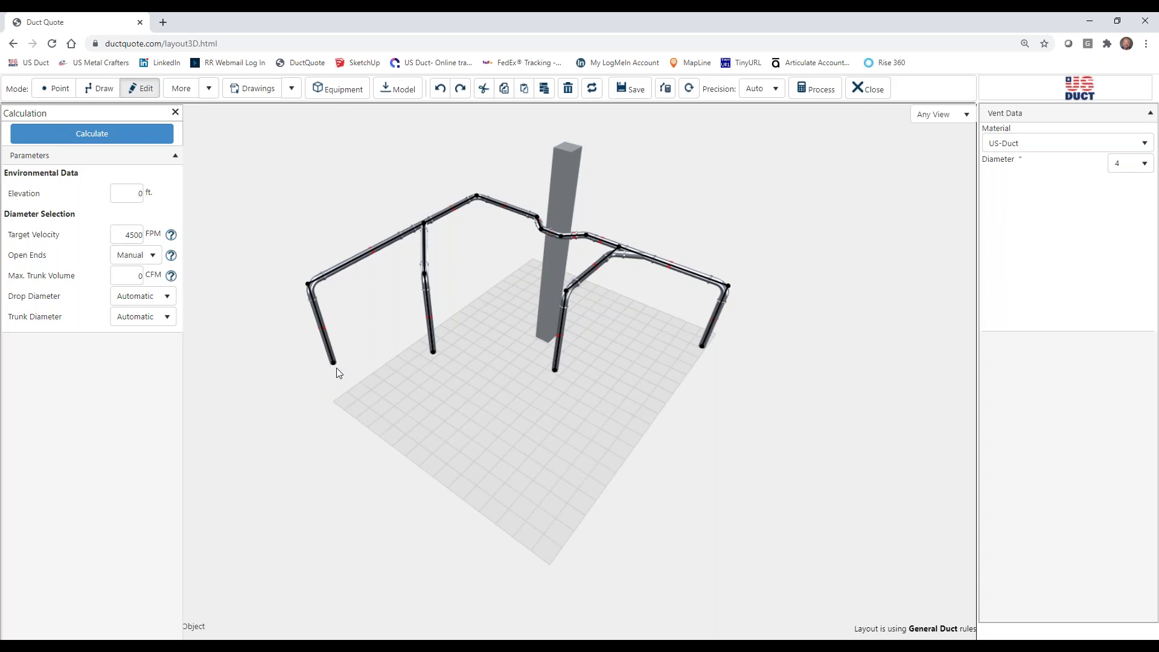
pyautogui.doubleClick(127, 234)
pyautogui.click(366, 401)
# - Give the leftmost vertical duct drop a diameter of 6
pyautogui.click(334, 366)
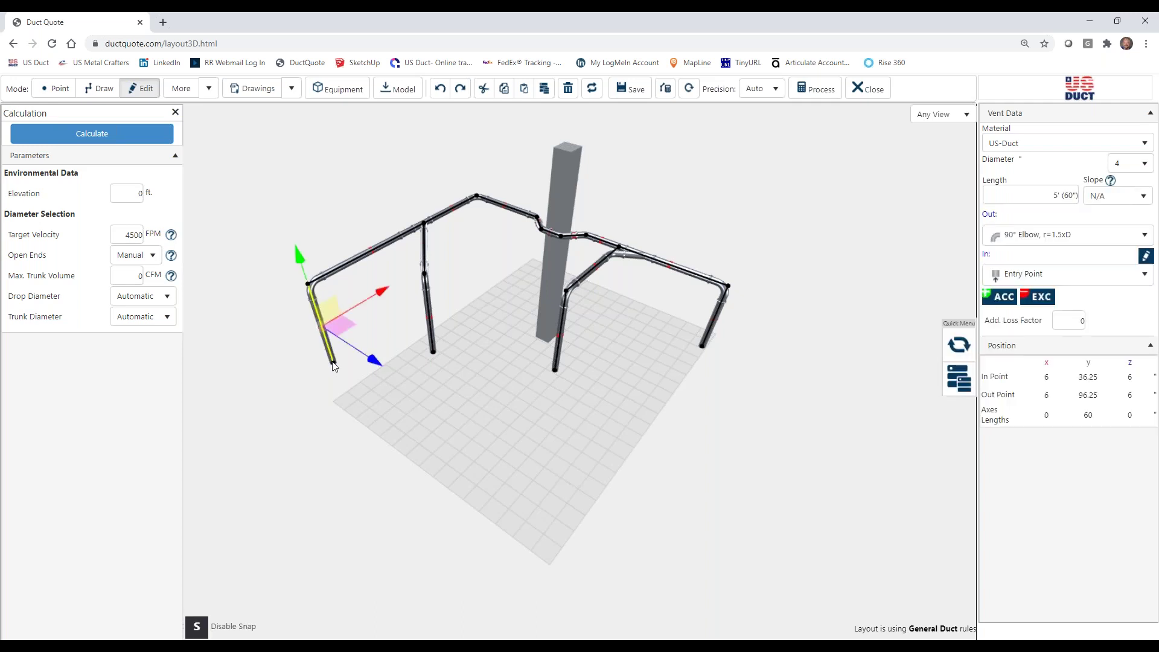
pyautogui.click(1142, 168)
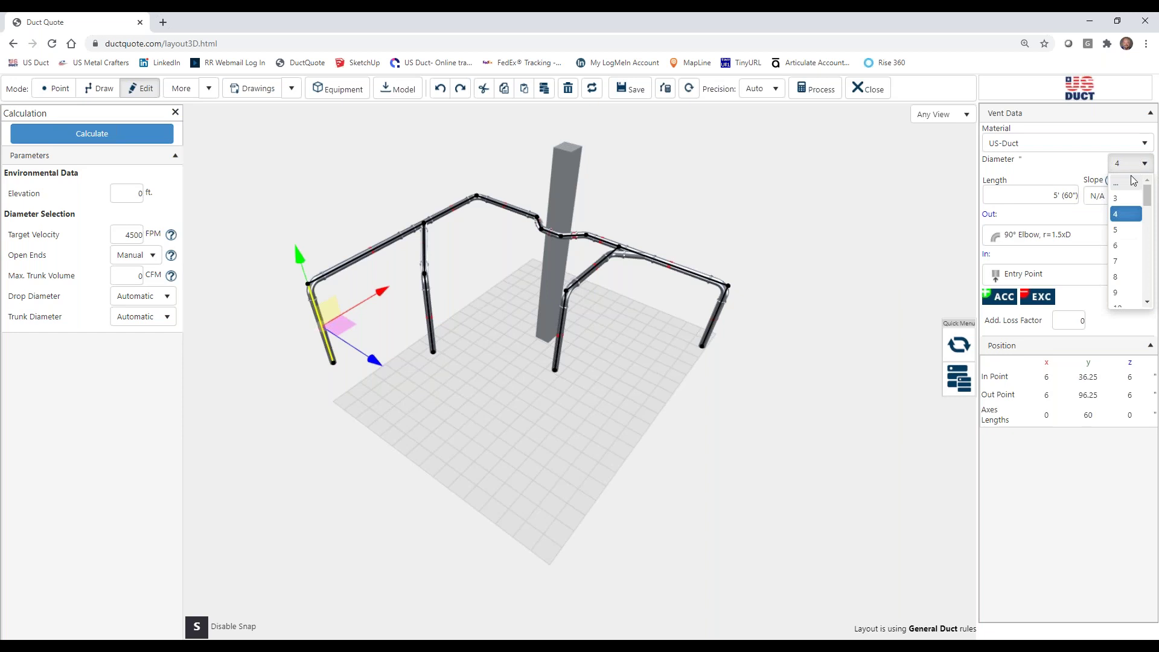
pyautogui.click(1123, 248)
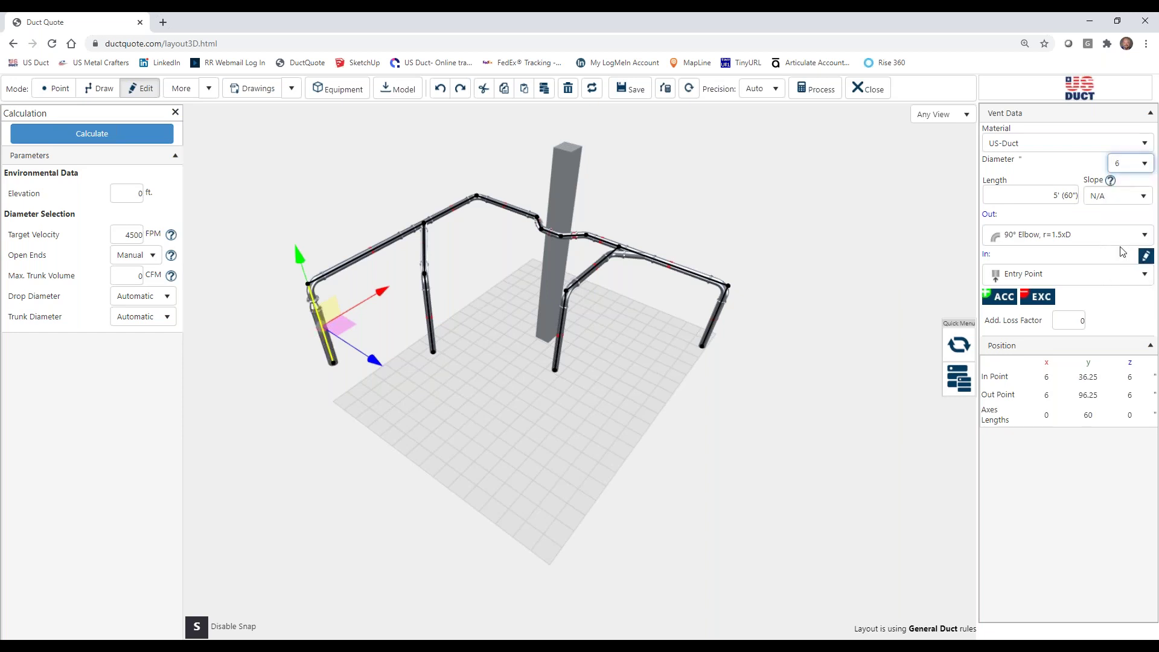
# - Give the drop beside the pillar a diameter of 8, then deselect it
pyautogui.click(431, 351)
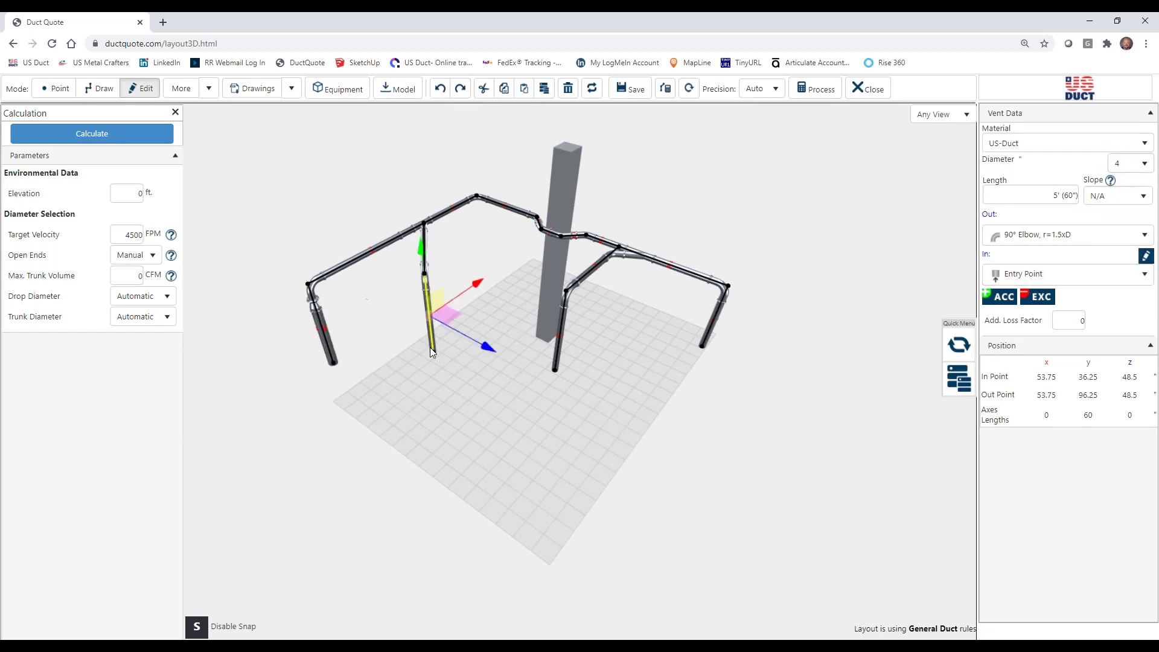
pyautogui.click(556, 360)
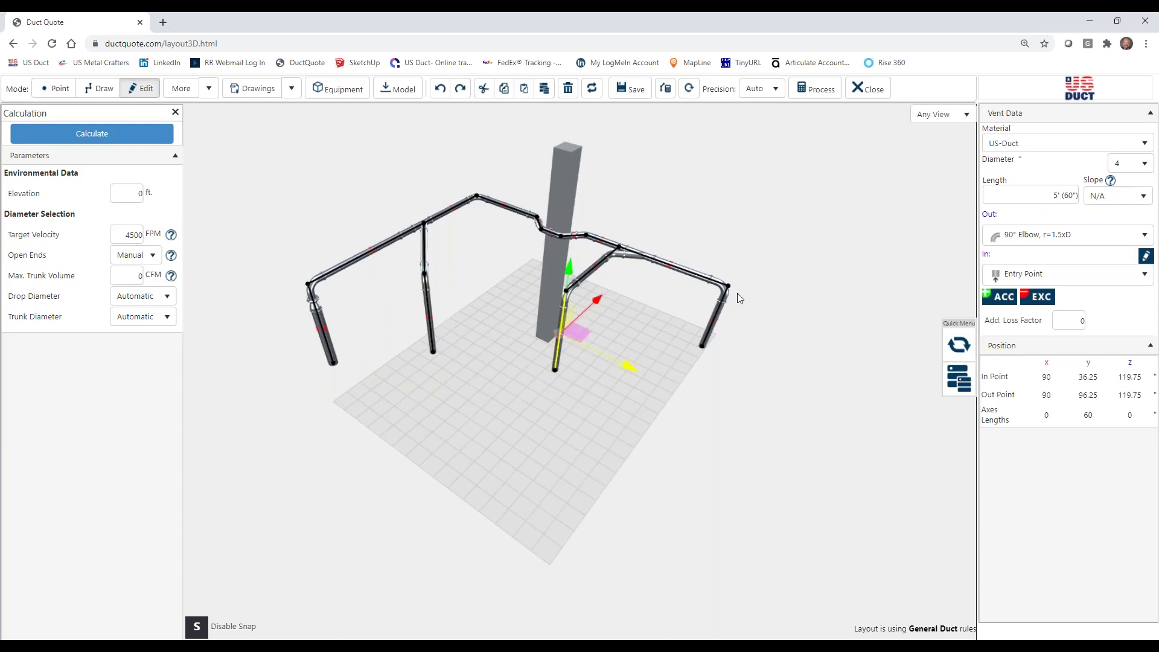
pyautogui.click(1129, 163)
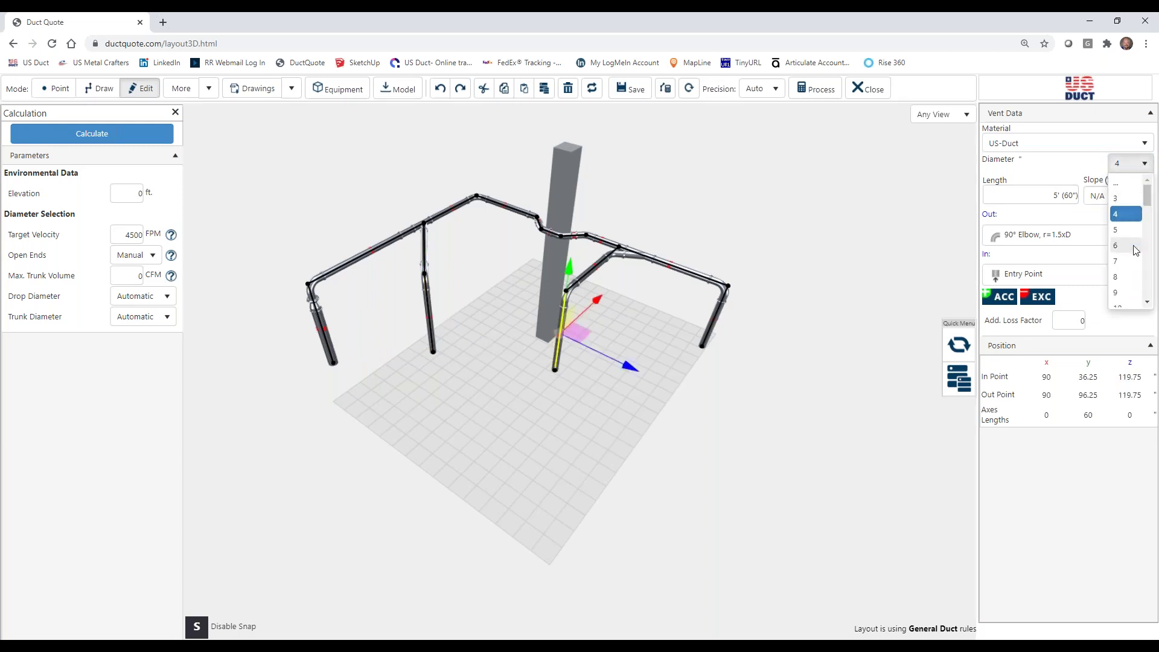
pyautogui.click(1118, 277)
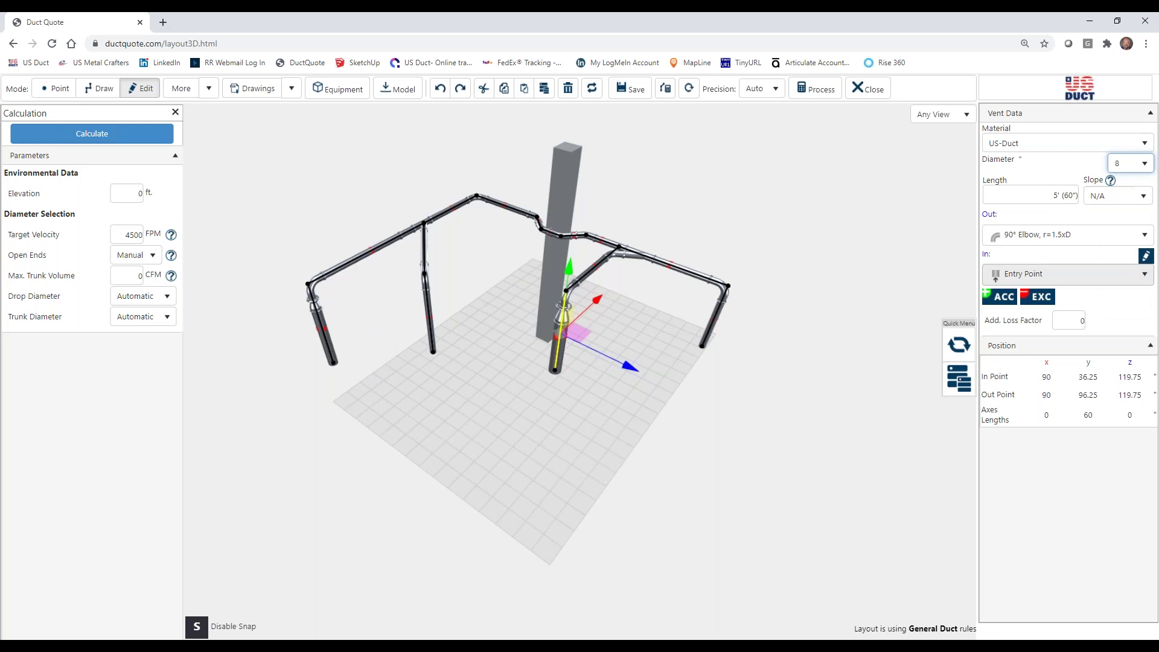
pyautogui.click(561, 440)
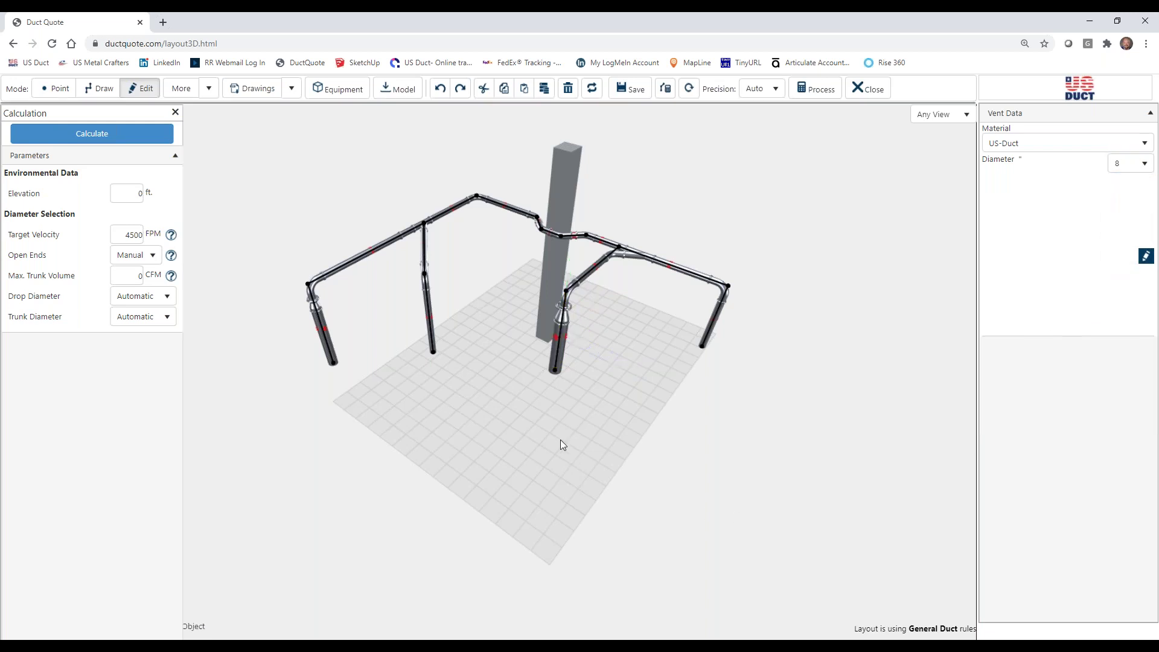
pyautogui.scroll(3, 562, 445)
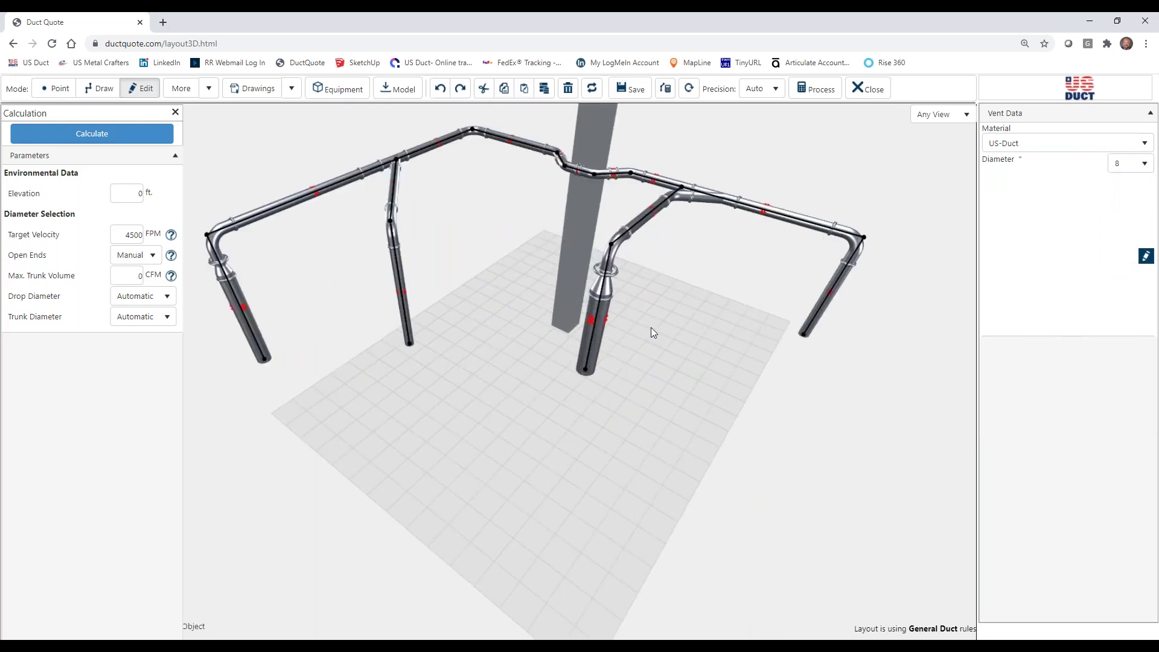
pyautogui.moveTo(651, 327); pyautogui.dragTo(692, 325)
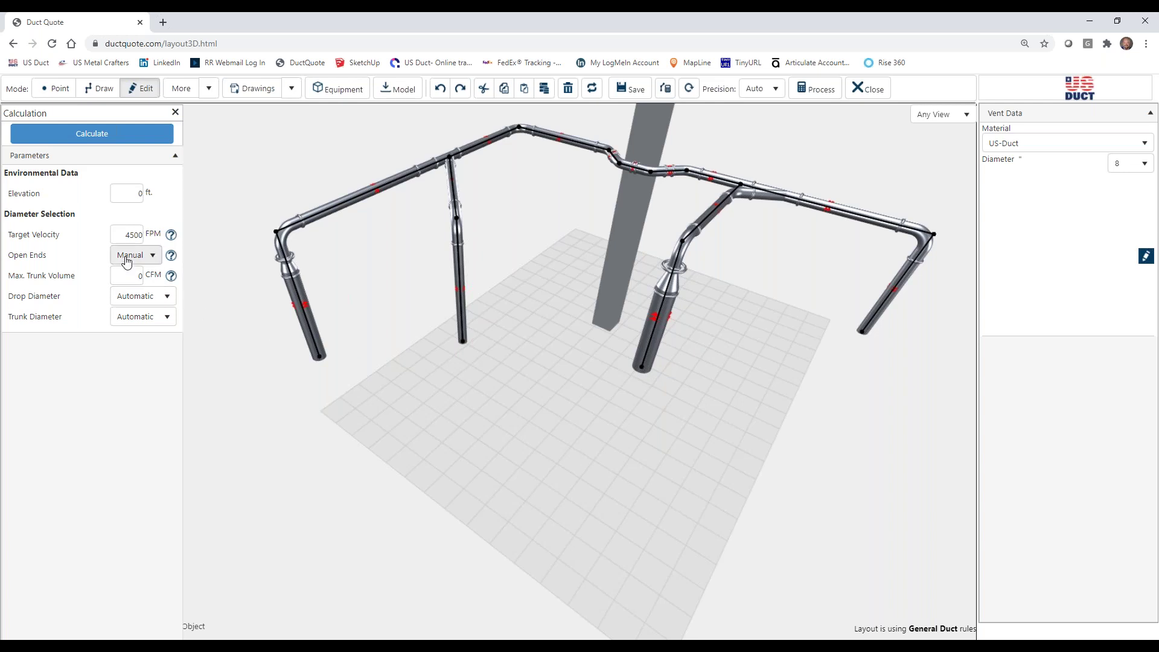
# - Set Open Ends to Automatic, keeping Drop Diameter Automatic and target velocity 4500 FPM
pyautogui.click(151, 256)
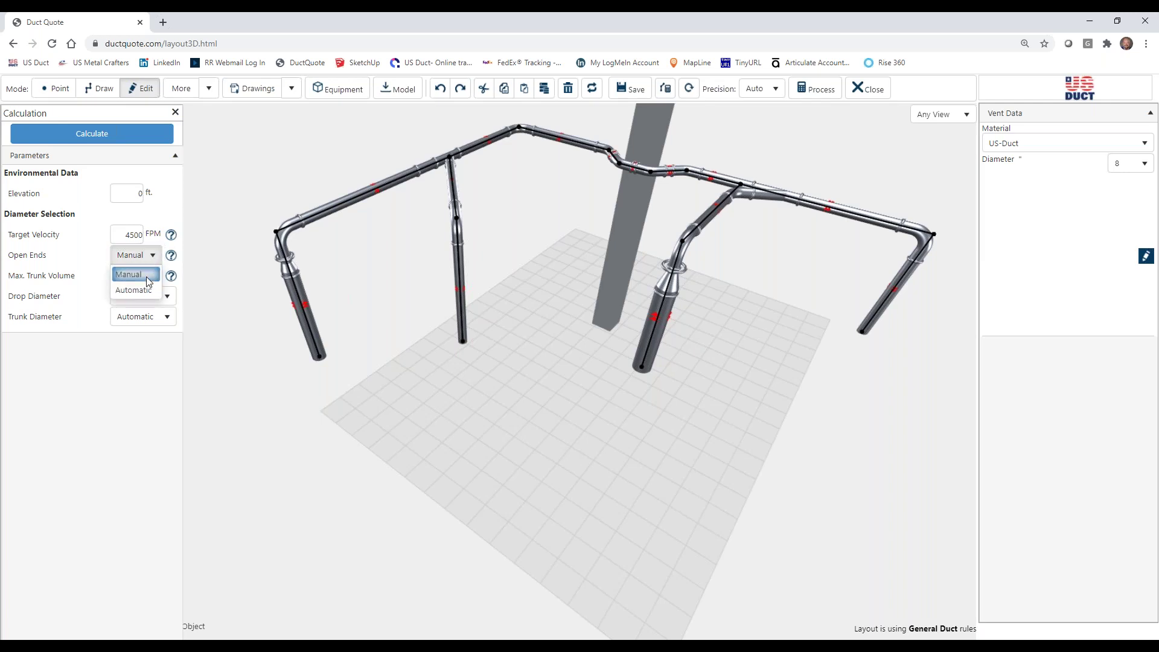
pyautogui.click(134, 290)
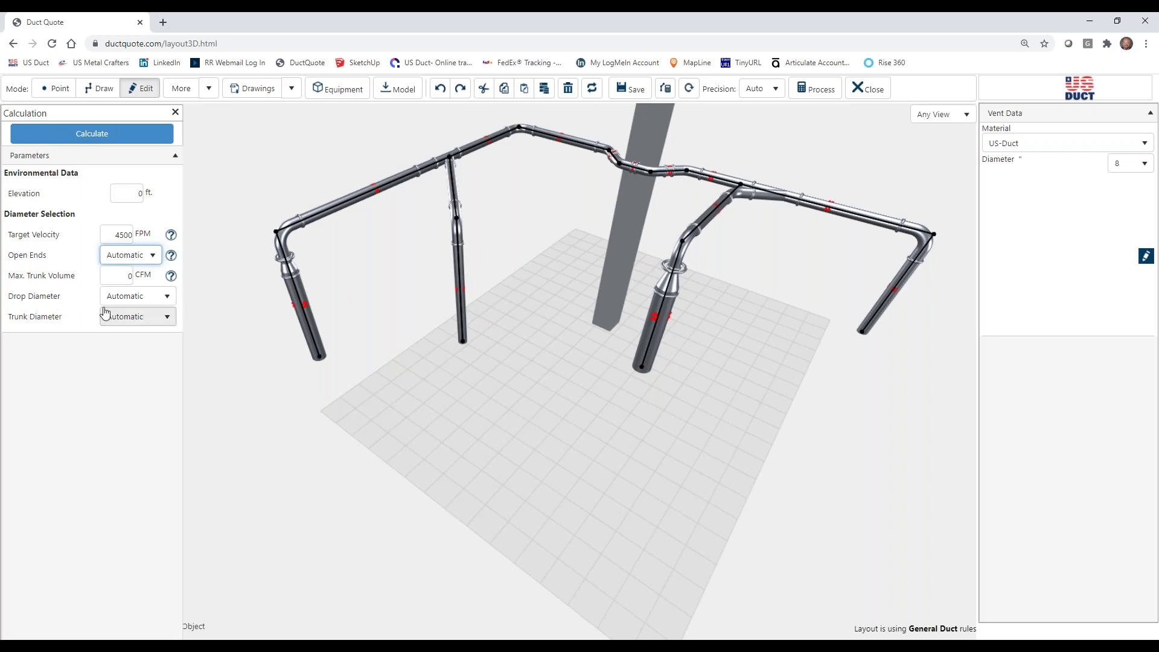
pyautogui.click(168, 296)
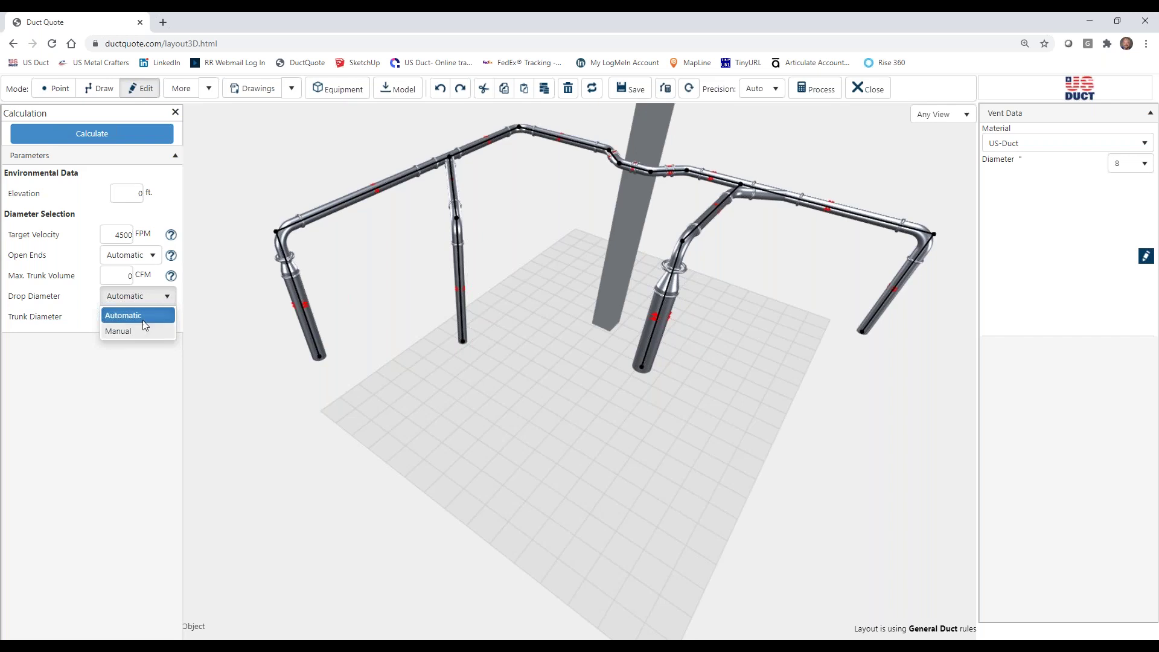
pyautogui.click(169, 297)
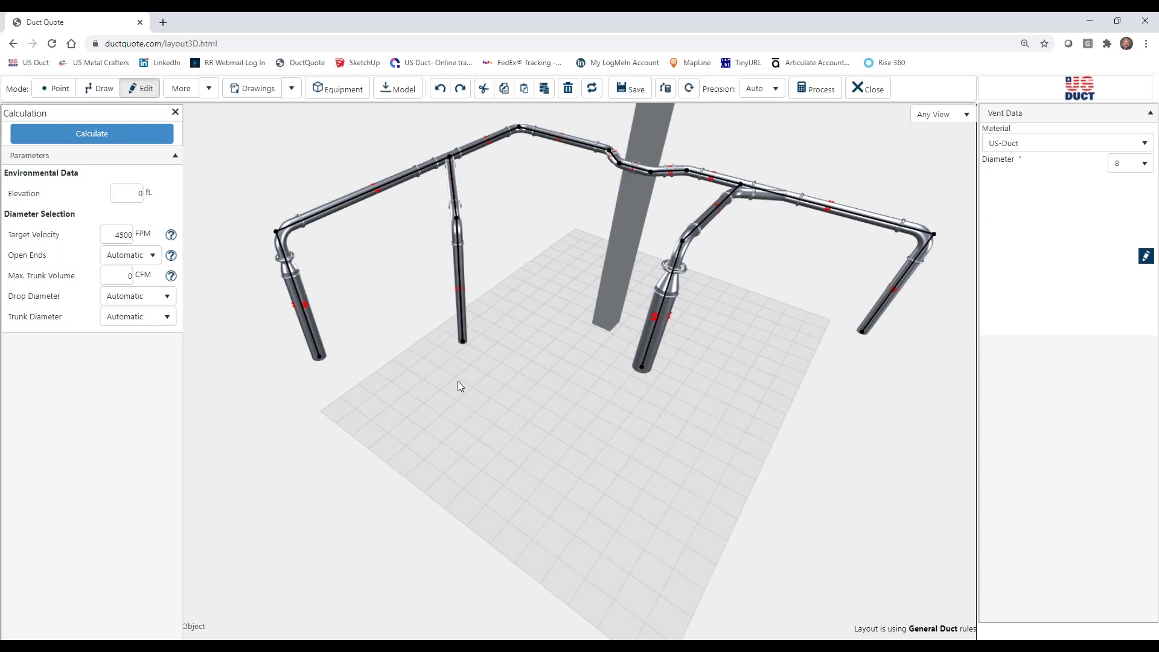
pyautogui.doubleClick(110, 236)
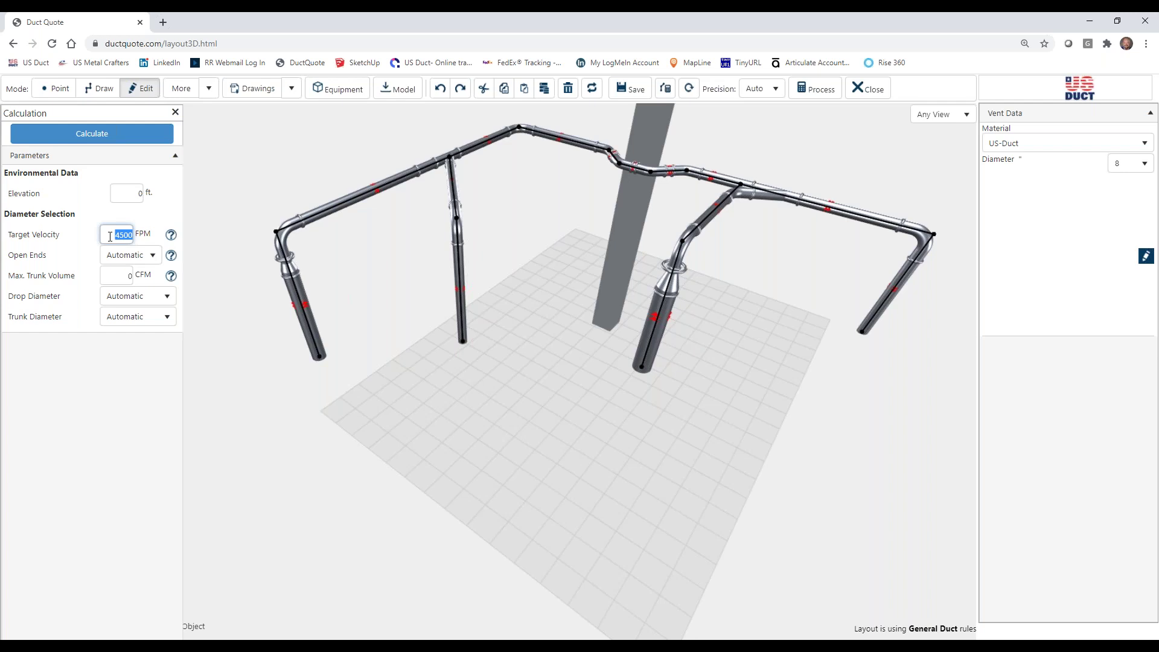
pyautogui.click(227, 235)
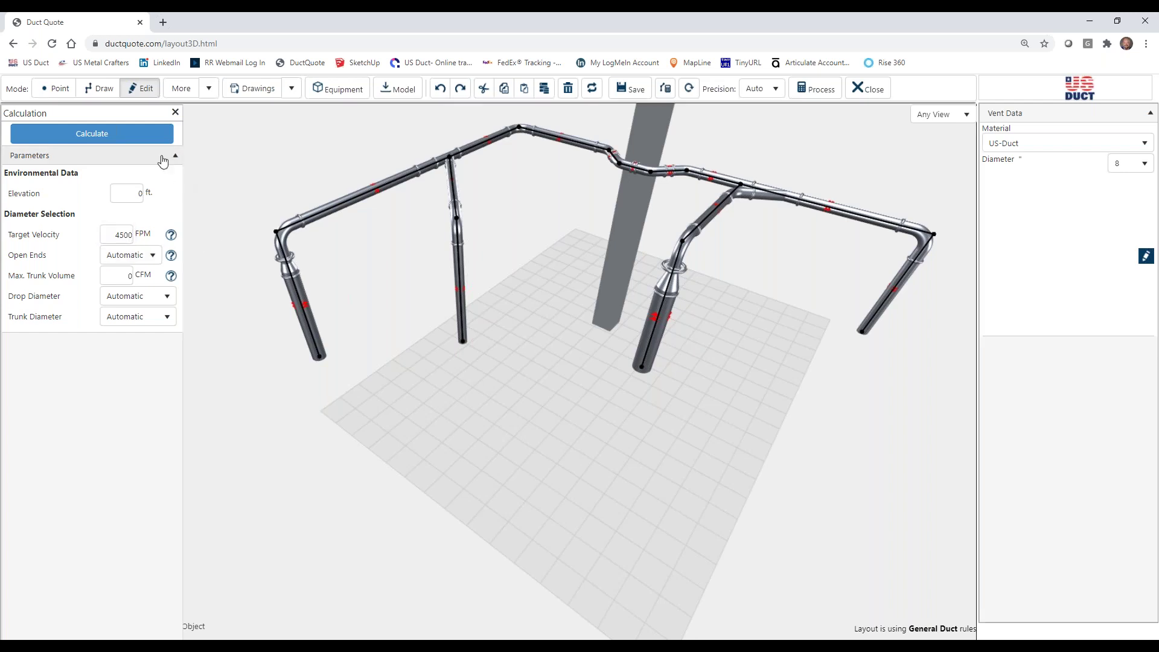
# - Run the duct sizing calculation, giving 2848 CFM fan volume and 5.643 inWC fan pressure
pyautogui.click(119, 135)
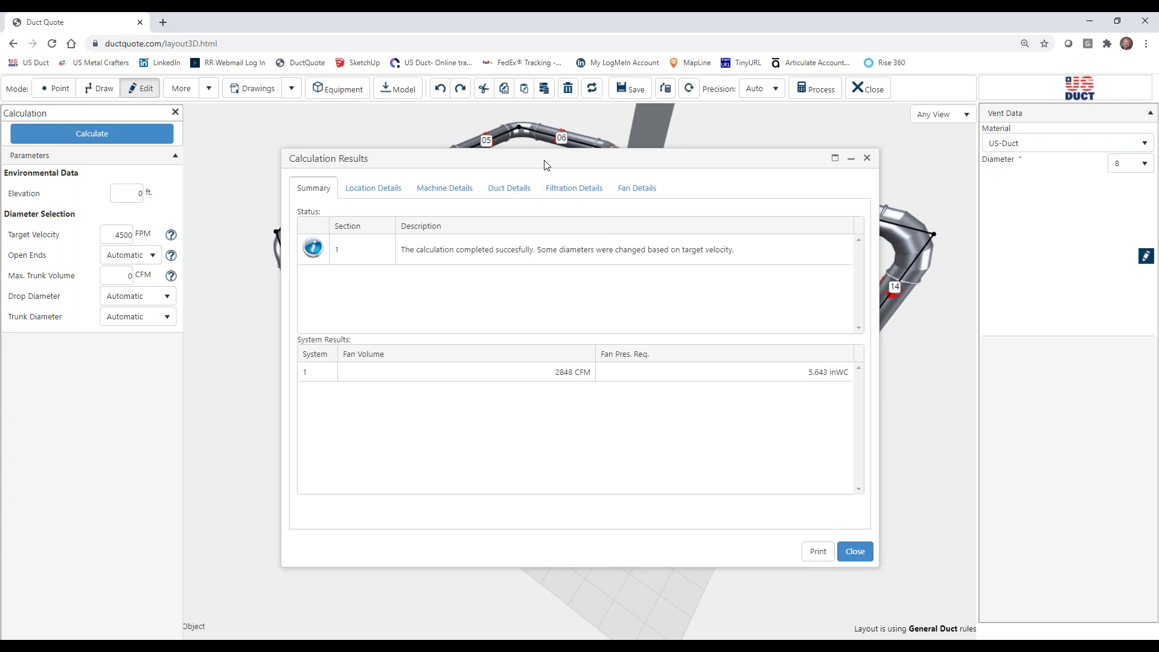
pyautogui.moveTo(548, 176); pyautogui.dragTo(556, 410)
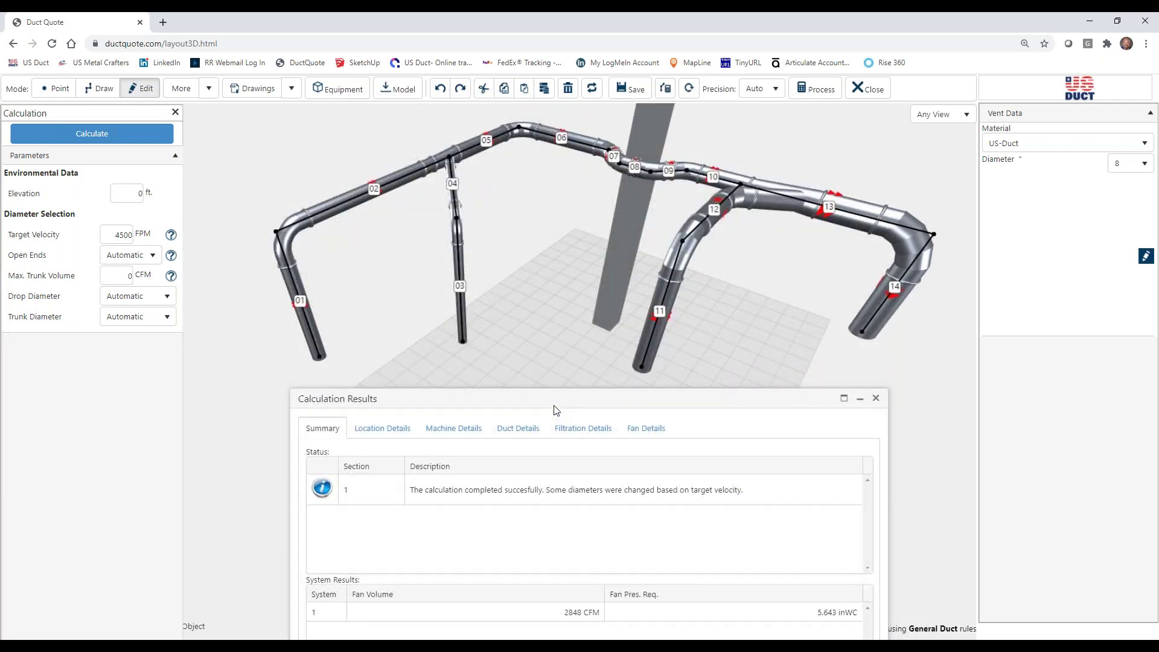
pyautogui.moveTo(557, 410); pyautogui.dragTo(541, 134)
# - Review Duct Details with section 06 expanded into elbow and straight-duct losses, then close the results
pyautogui.click(500, 158)
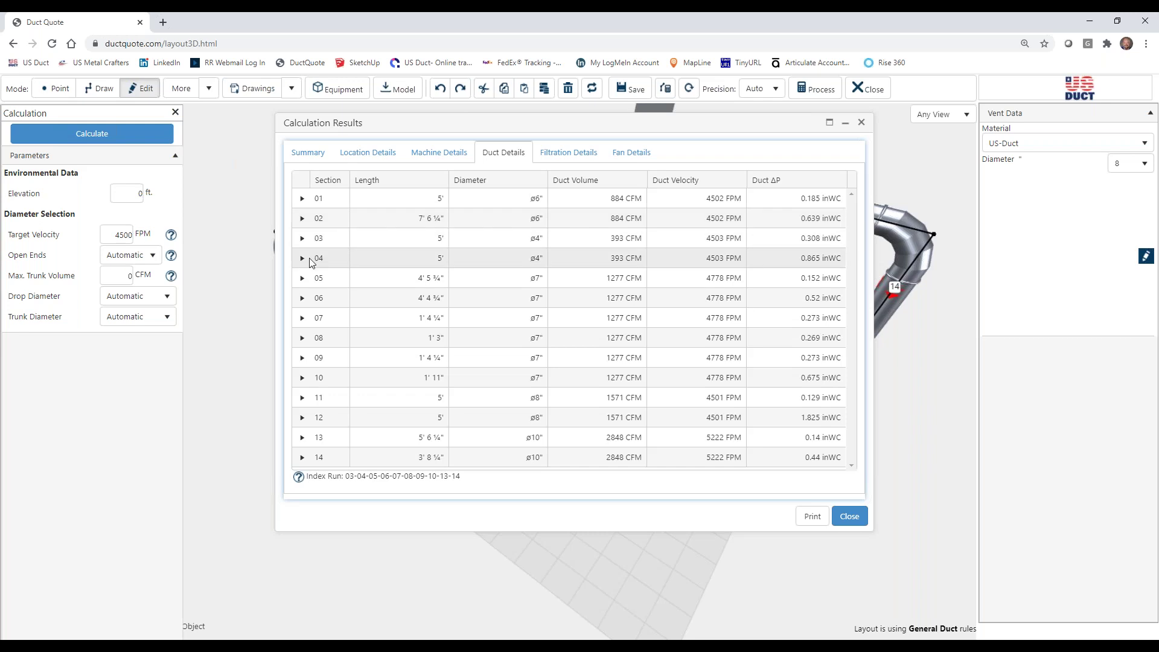
pyautogui.click(303, 300)
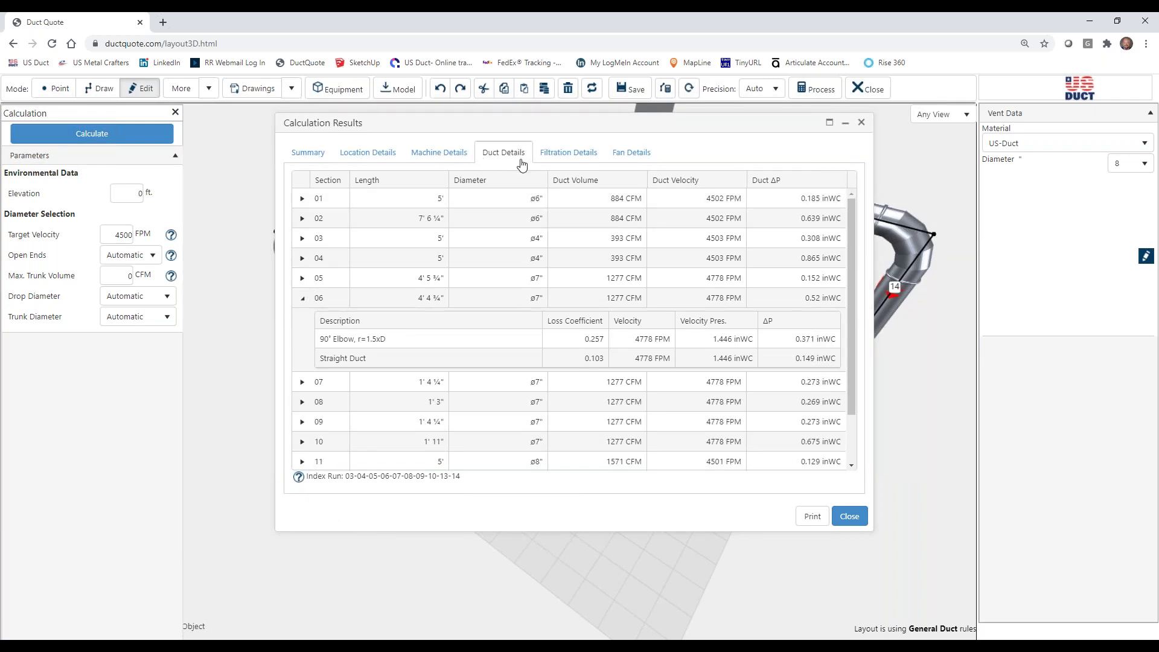
pyautogui.click(309, 152)
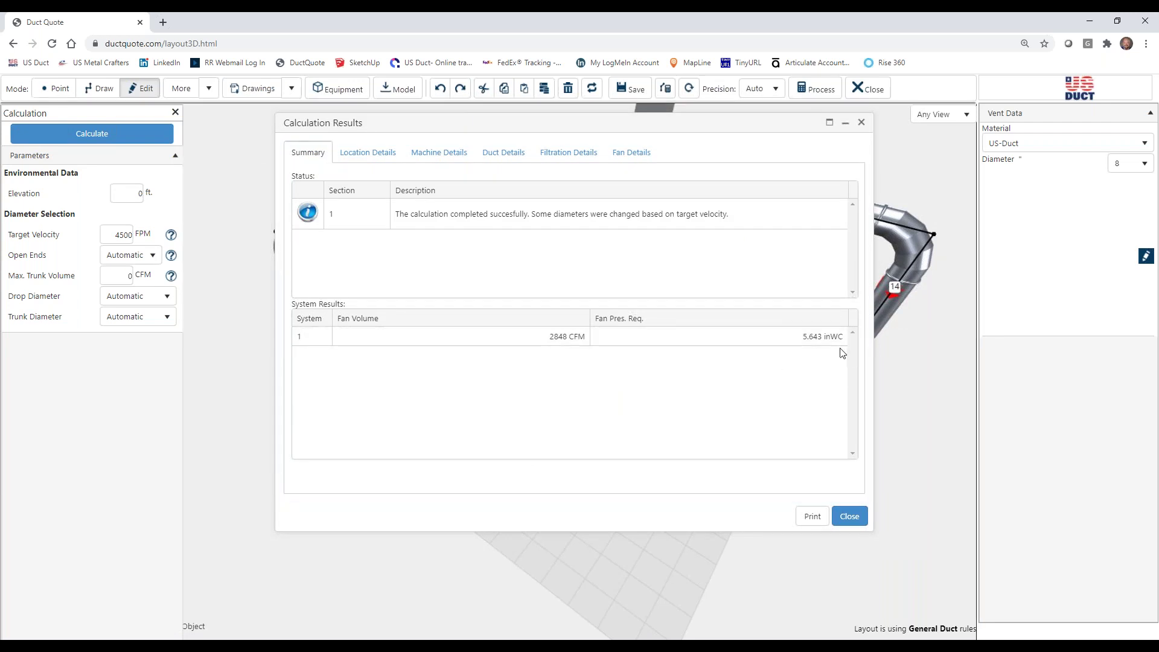
pyautogui.click(504, 154)
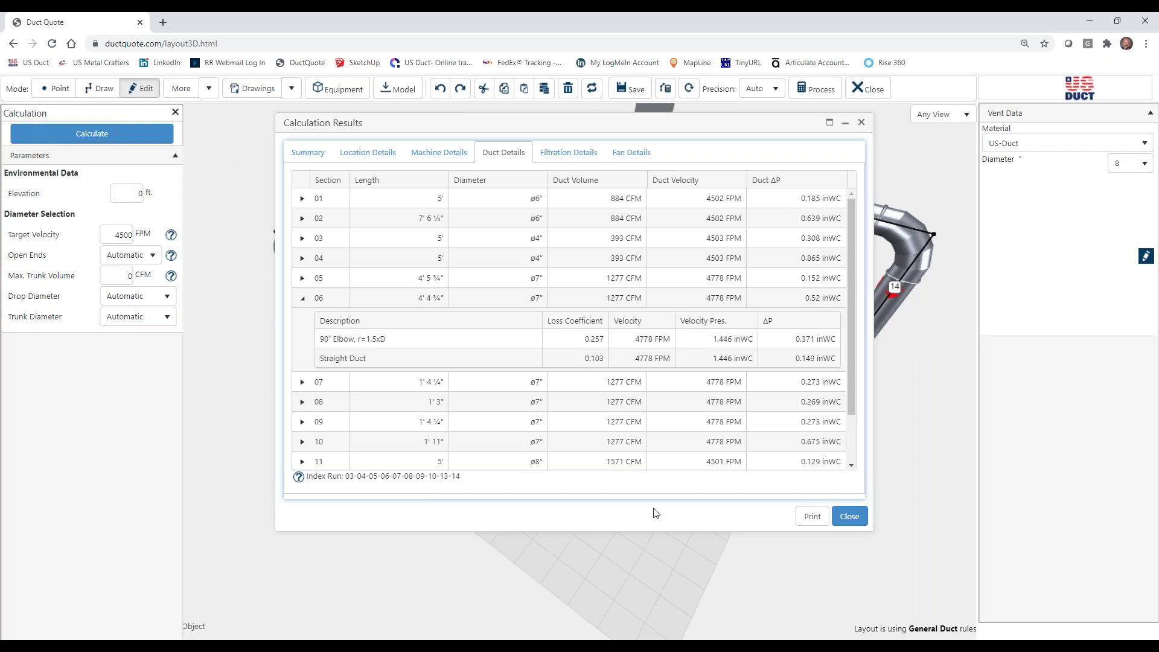
pyautogui.click(850, 518)
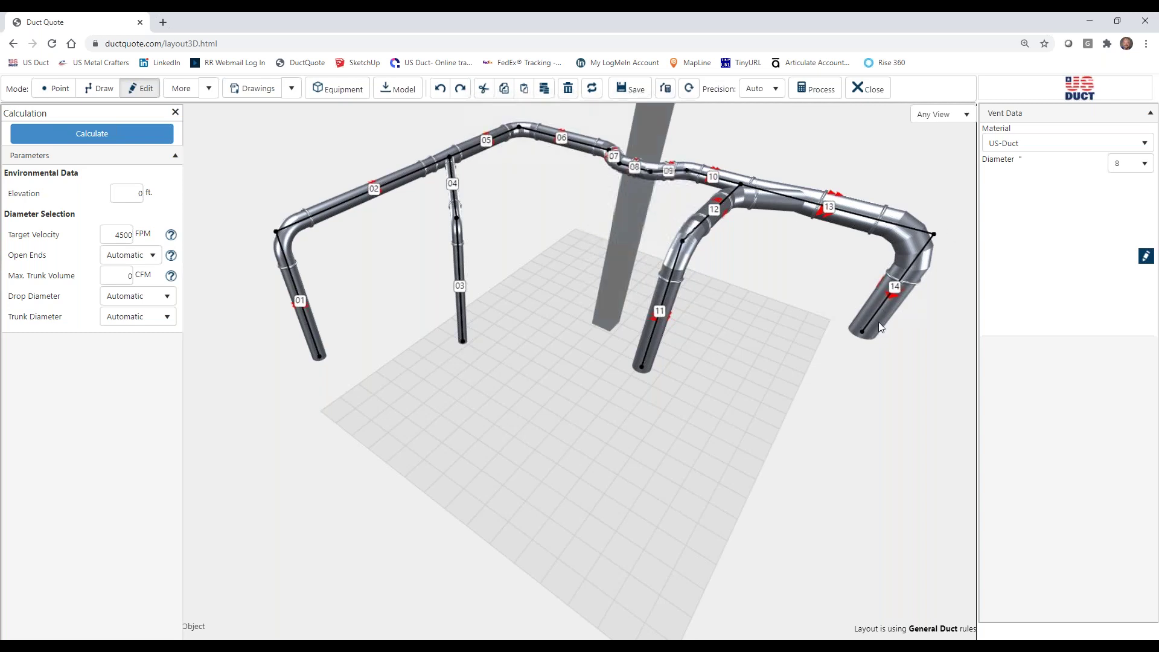
# - Inspect the resized layout and select section 14, a diameter-10 drop 44¼" long
pyautogui.moveTo(829, 385); pyautogui.dragTo(786, 422)
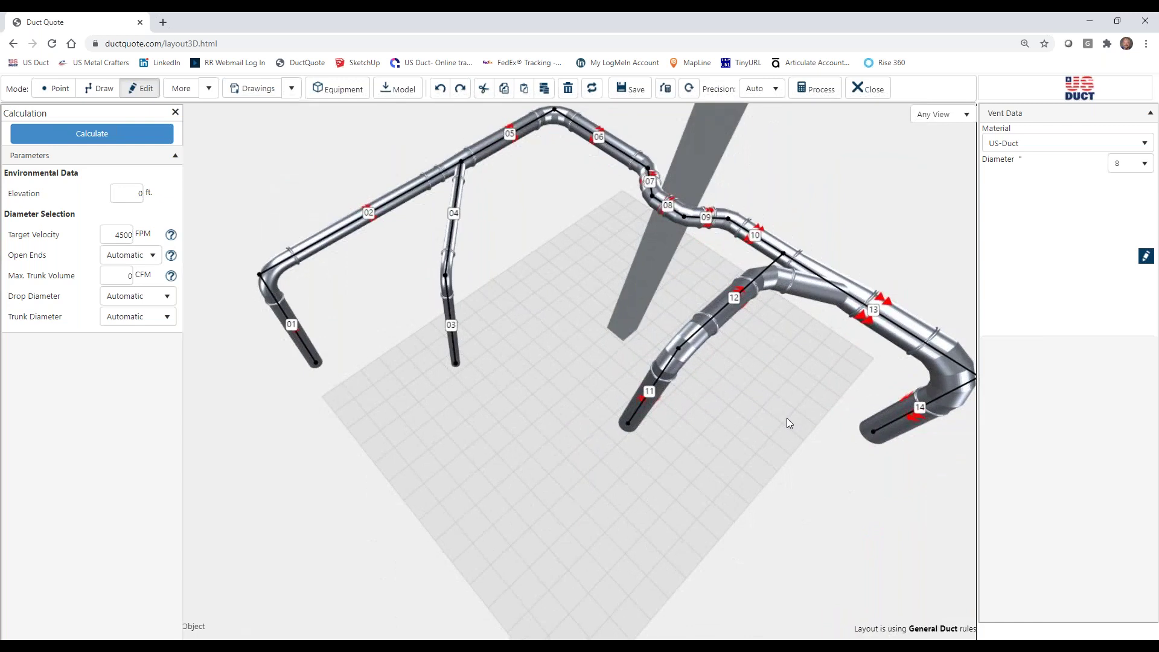
pyautogui.scroll(-5, 788, 422)
pyautogui.moveTo(660, 458); pyautogui.dragTo(625, 421)
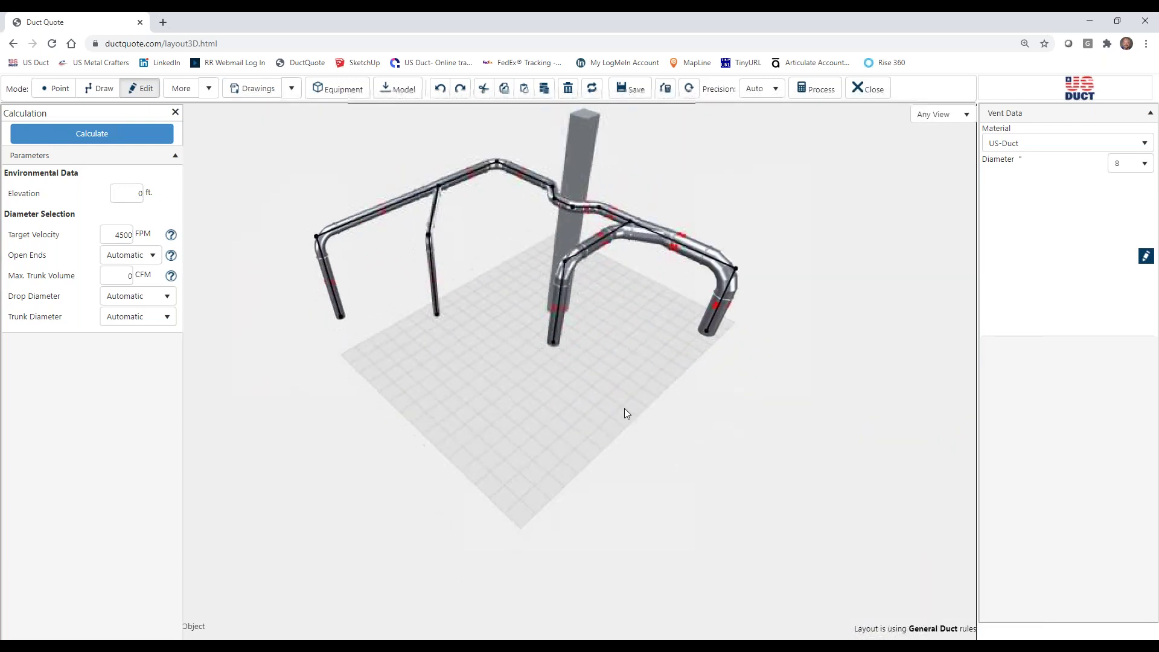
pyautogui.click(713, 310)
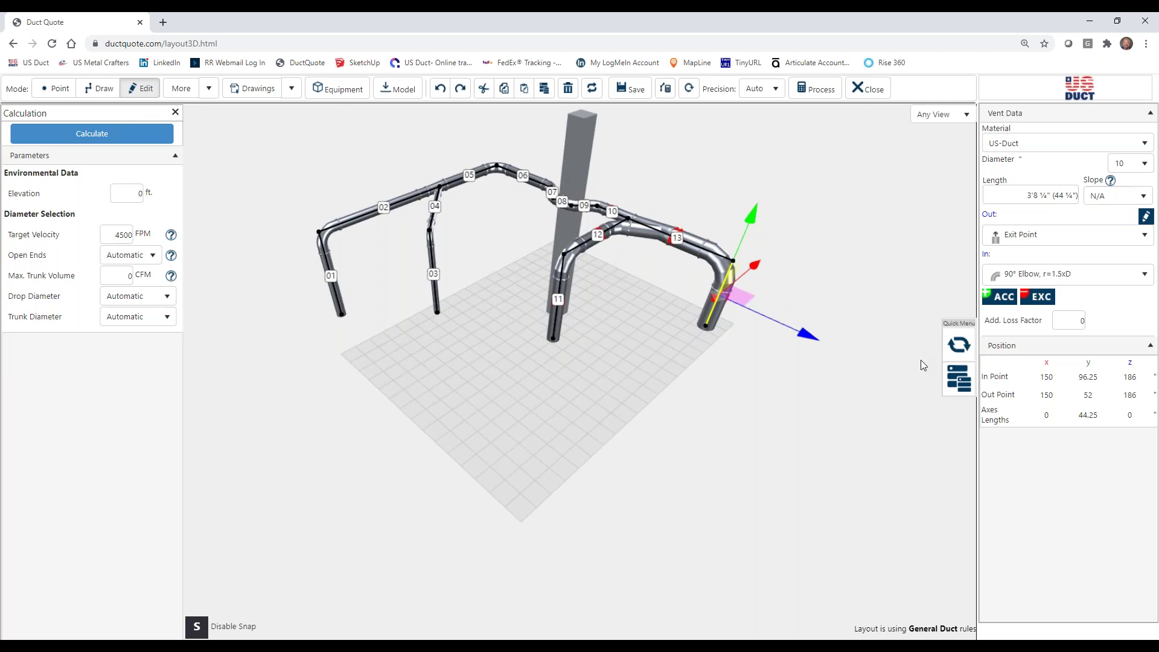
# - Deselect section 14 and close the Calculation parameters panel
pyautogui.click(847, 288)
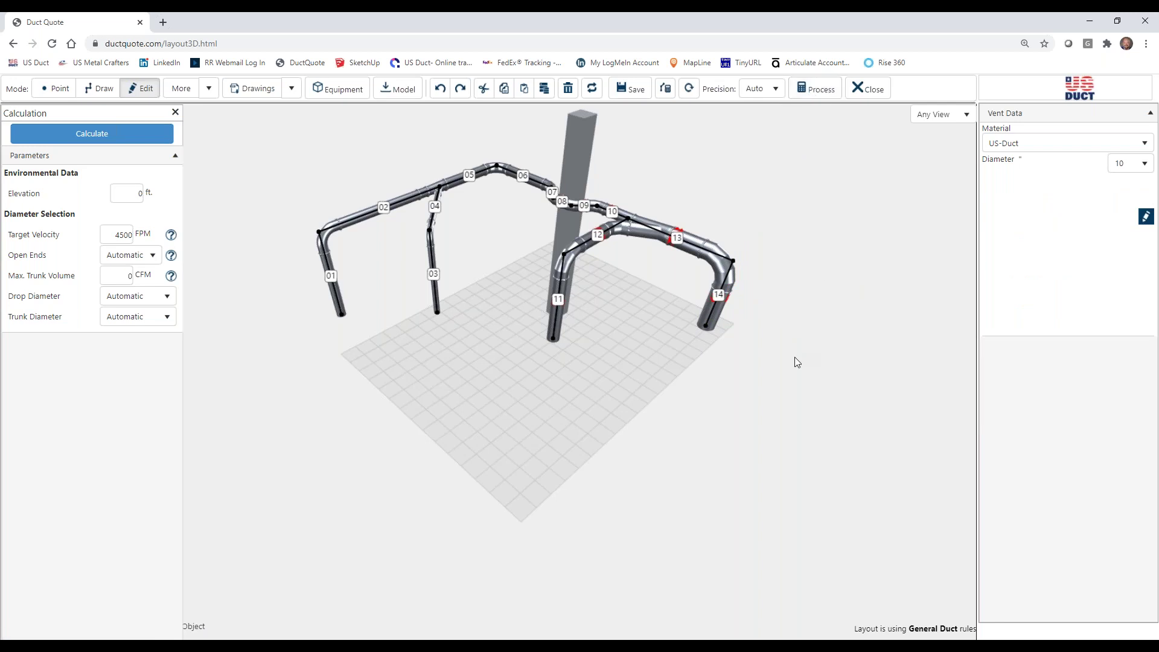
pyautogui.click(175, 112)
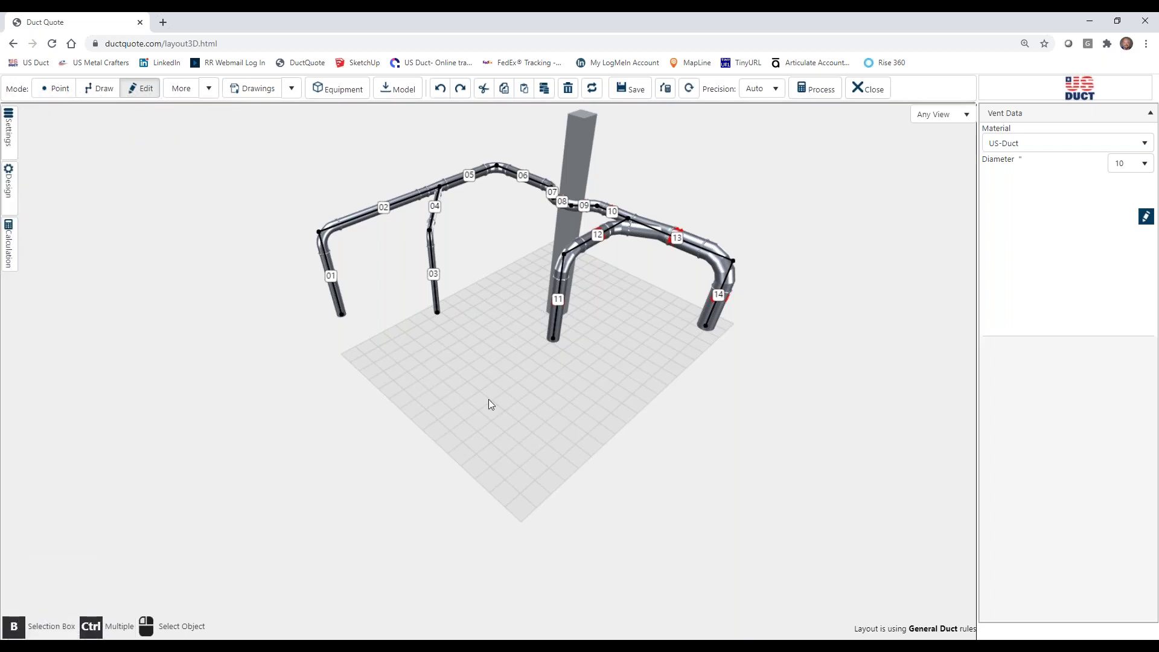